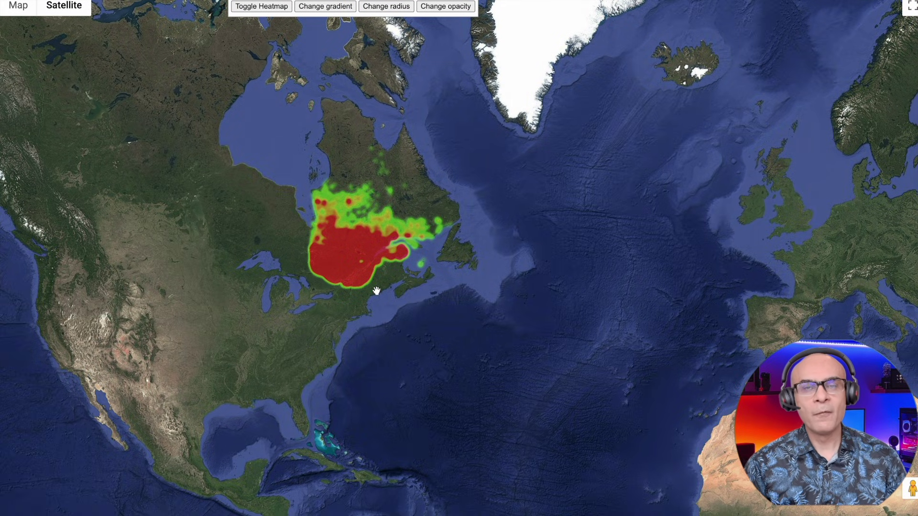
{"action": "scroll", "coordinate": [365, 278], "scroll_direction": "up", "scroll_amount": 2}
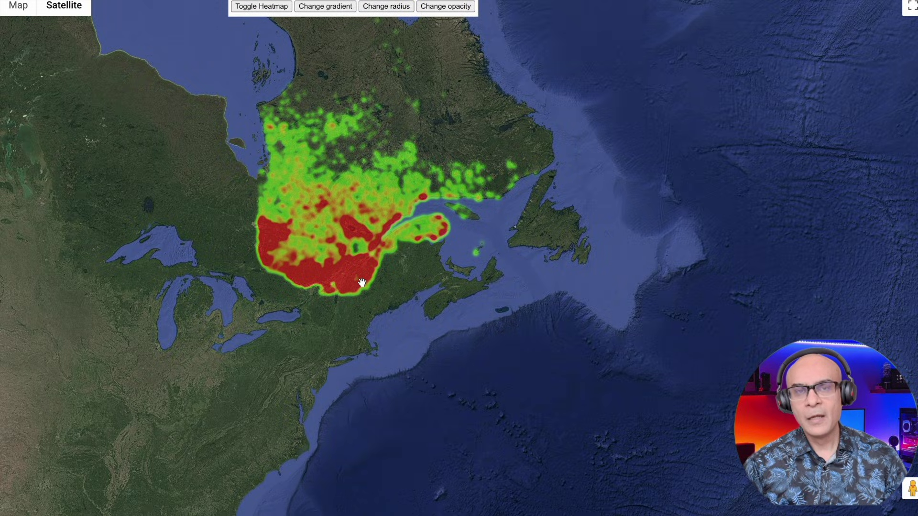
{"action": "scroll", "coordinate": [362, 283], "scroll_direction": "up", "scroll_amount": 2}
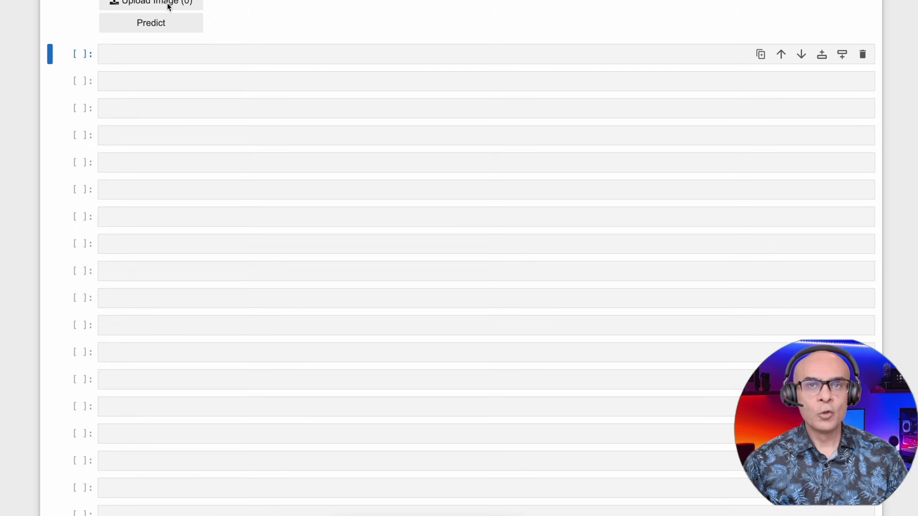
Upload -73.673,45.615241.jpg, predict it as NO WILDFIRE RISK, and highlight that result line.
{"action": "left_click", "coordinate": [169, 6]}
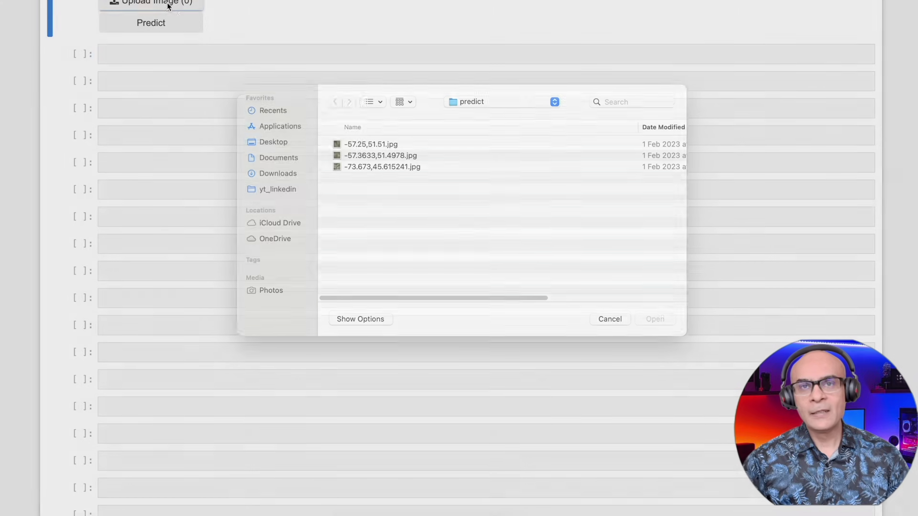
{"action": "double_click", "coordinate": [363, 182]}
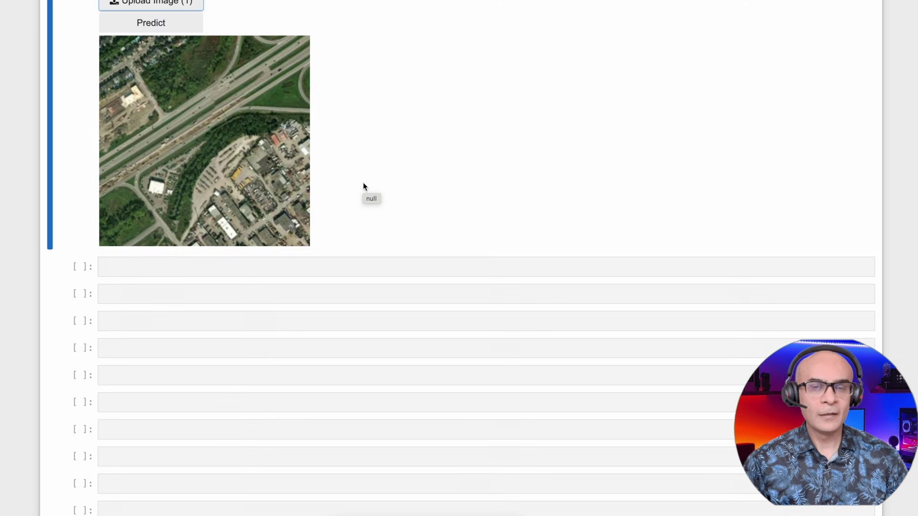
{"action": "left_click", "coordinate": [173, 30]}
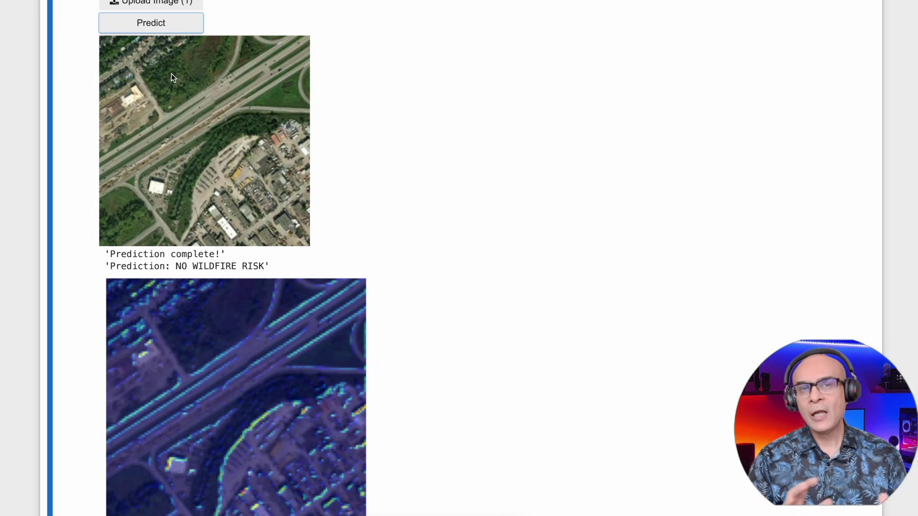
{"action": "scroll", "coordinate": [331, 224], "scroll_direction": "down", "scroll_amount": 1}
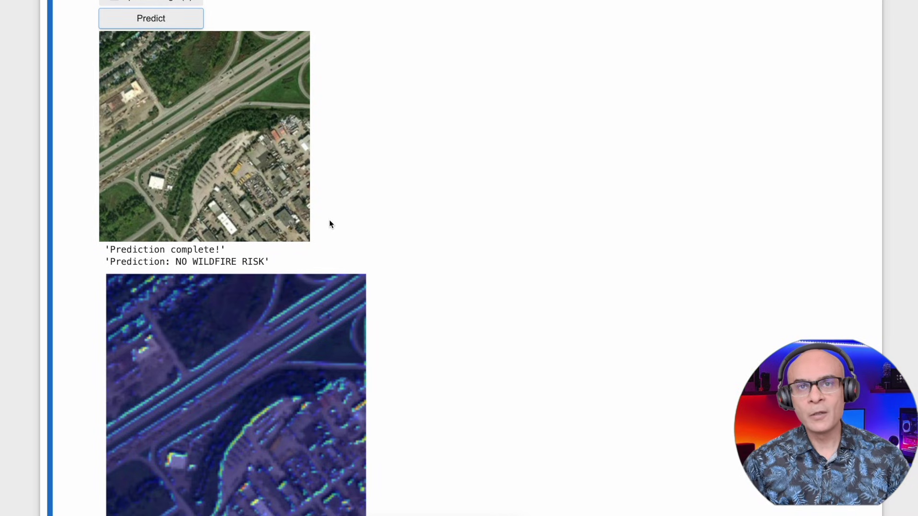
{"action": "scroll", "coordinate": [330, 224], "scroll_direction": "down", "scroll_amount": 1}
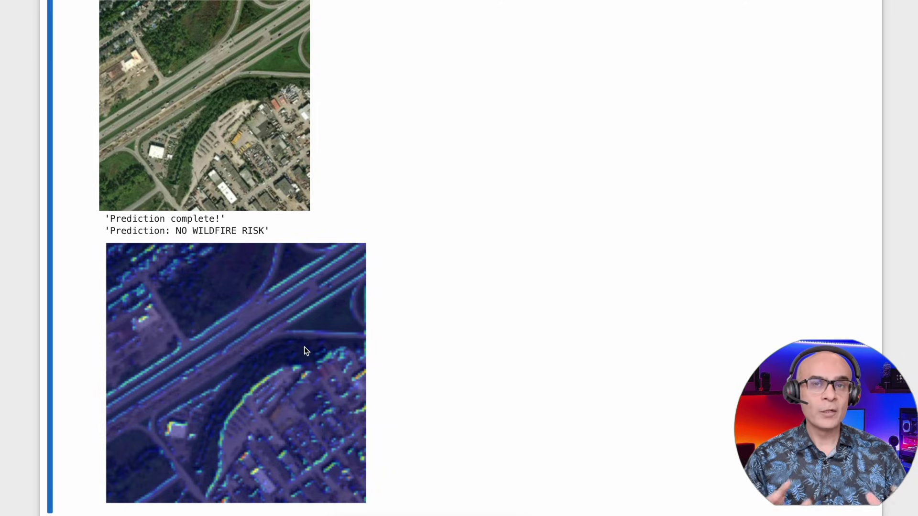
{"action": "left_click_drag", "start_coordinate": [108, 228], "coordinate": [284, 231]}
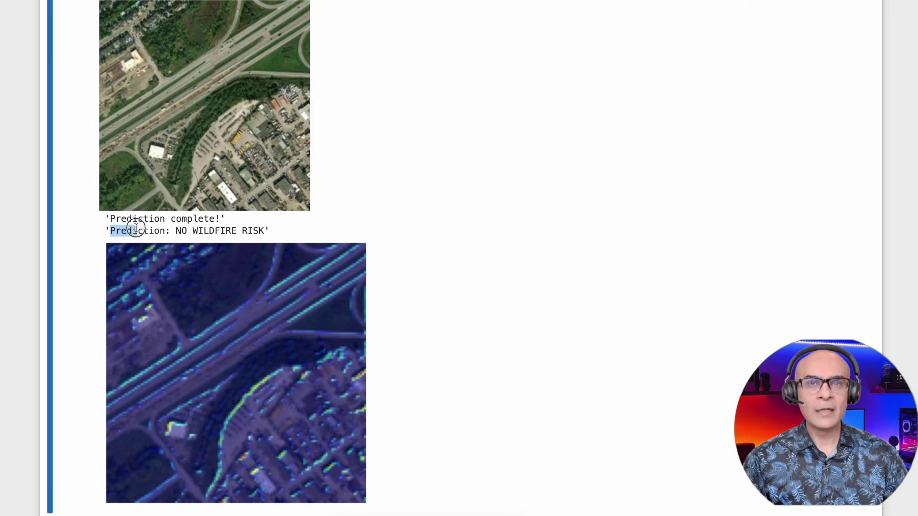
{"action": "left_click", "coordinate": [310, 229]}
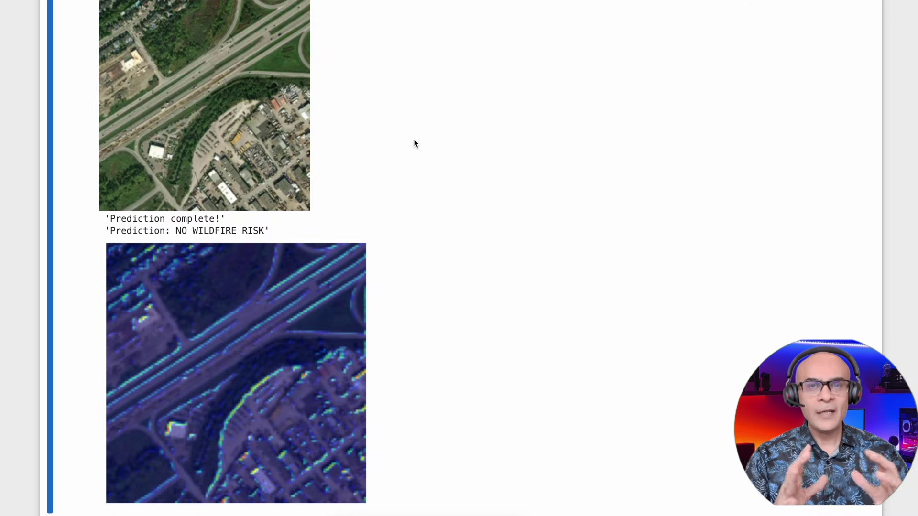
{"action": "scroll", "coordinate": [414, 143], "scroll_direction": "up", "scroll_amount": 1}
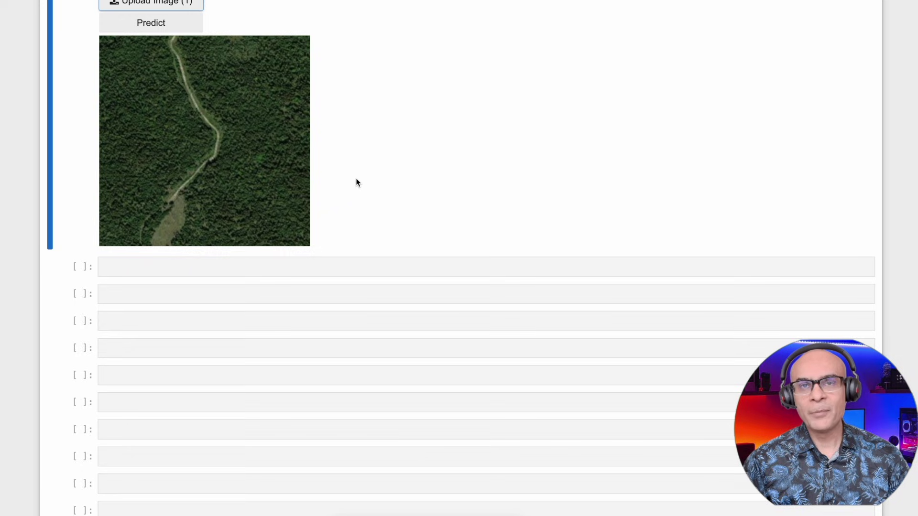
Predict the forest image as WILDFIRE RISK and highlight the result line.
{"action": "left_click", "coordinate": [177, 26]}
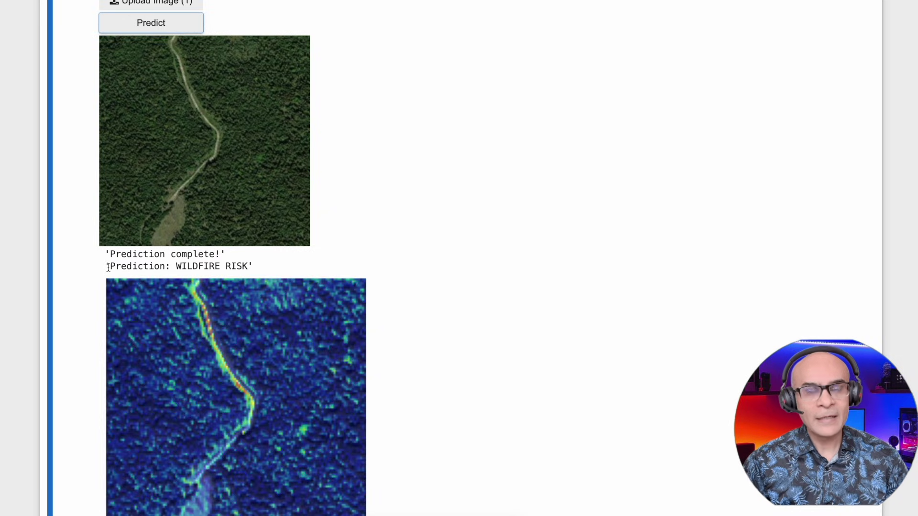
{"action": "left_click_drag", "start_coordinate": [107, 266], "coordinate": [264, 267]}
{"action": "left_click", "coordinate": [297, 260]}
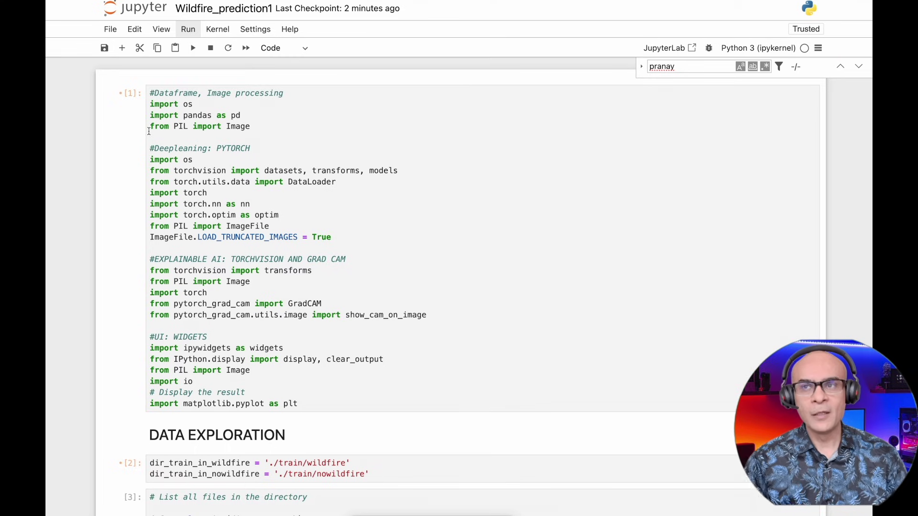
{"action": "left_click_drag", "start_coordinate": [151, 148], "coordinate": [278, 149]}
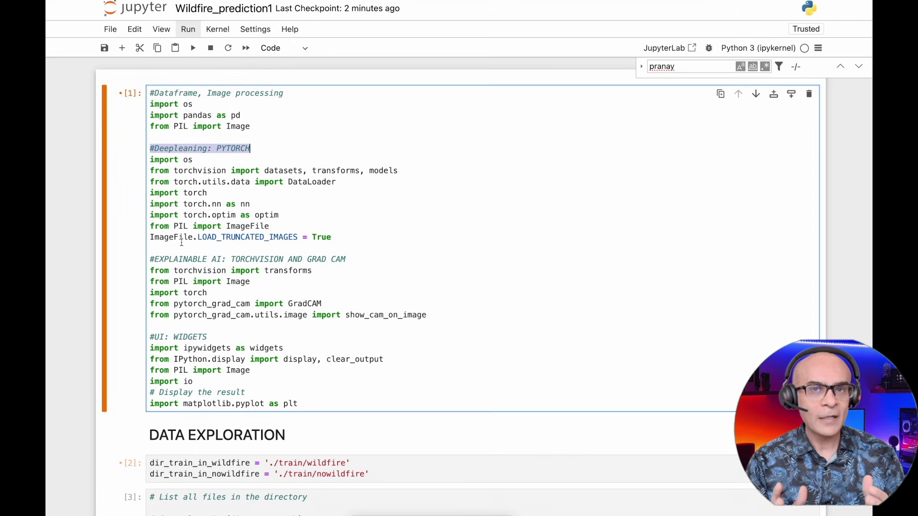
{"action": "left_click_drag", "start_coordinate": [150, 259], "coordinate": [345, 259]}
{"action": "left_click_drag", "start_coordinate": [151, 337], "coordinate": [214, 338]}
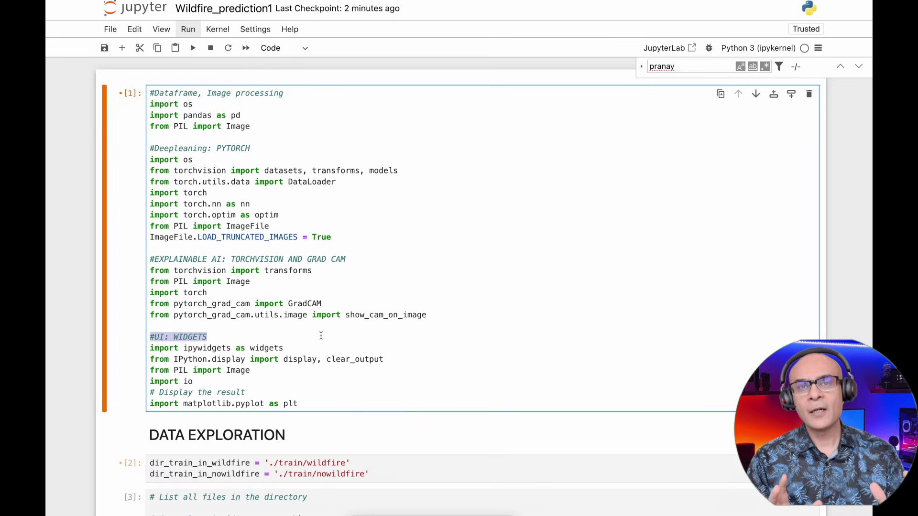
{"action": "scroll", "coordinate": [320, 336], "scroll_direction": "down", "scroll_amount": 1}
{"action": "scroll", "coordinate": [320, 335], "scroll_direction": "down", "scroll_amount": 1}
{"action": "scroll", "coordinate": [316, 333], "scroll_direction": "down", "scroll_amount": 2}
{"action": "scroll", "coordinate": [311, 333], "scroll_direction": "down", "scroll_amount": 2}
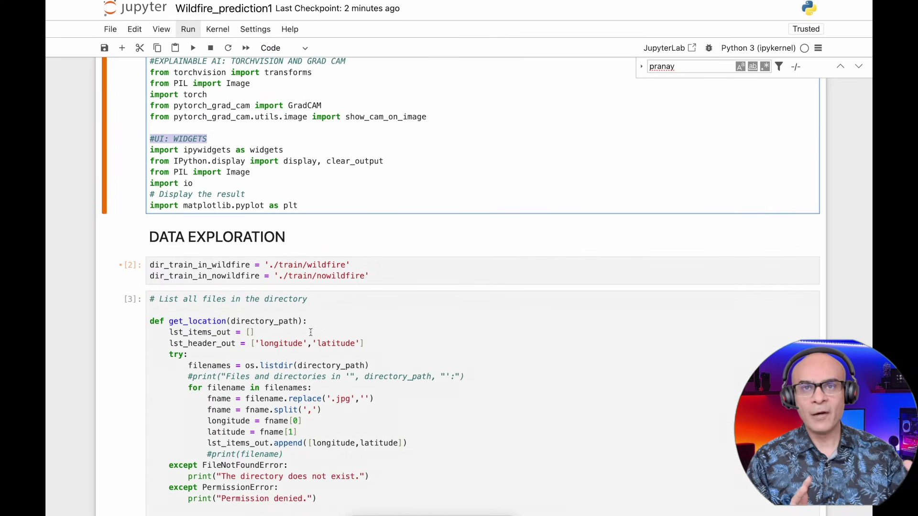
{"action": "left_click_drag", "start_coordinate": [150, 264], "coordinate": [360, 287]}
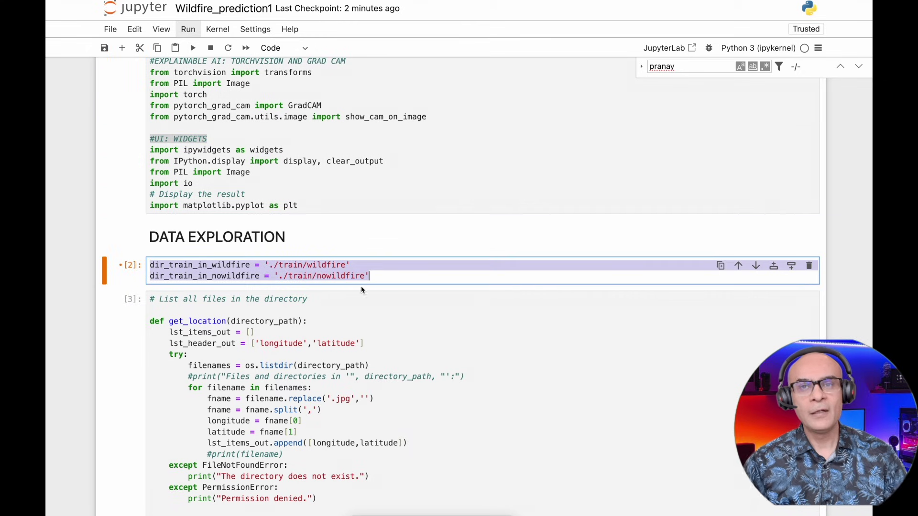
{"action": "left_click", "coordinate": [393, 276]}
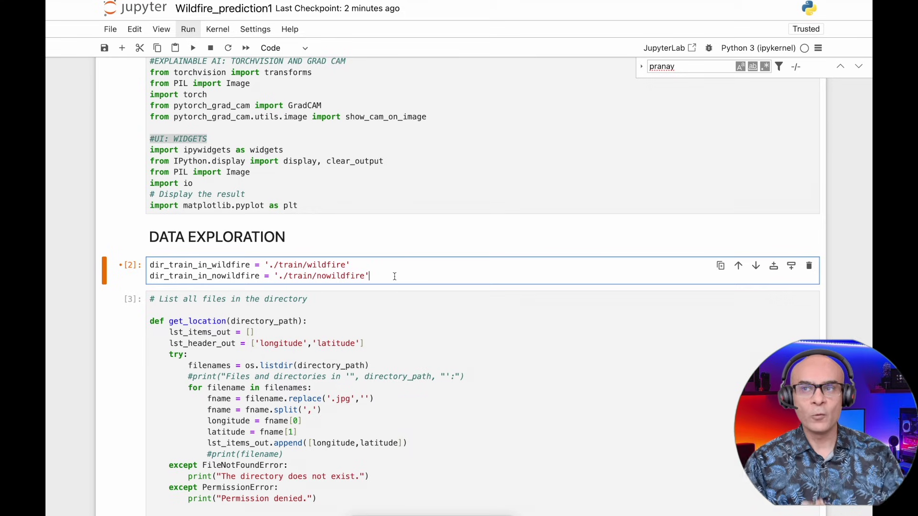
{"action": "scroll", "coordinate": [394, 277], "scroll_direction": "down", "scroll_amount": 2}
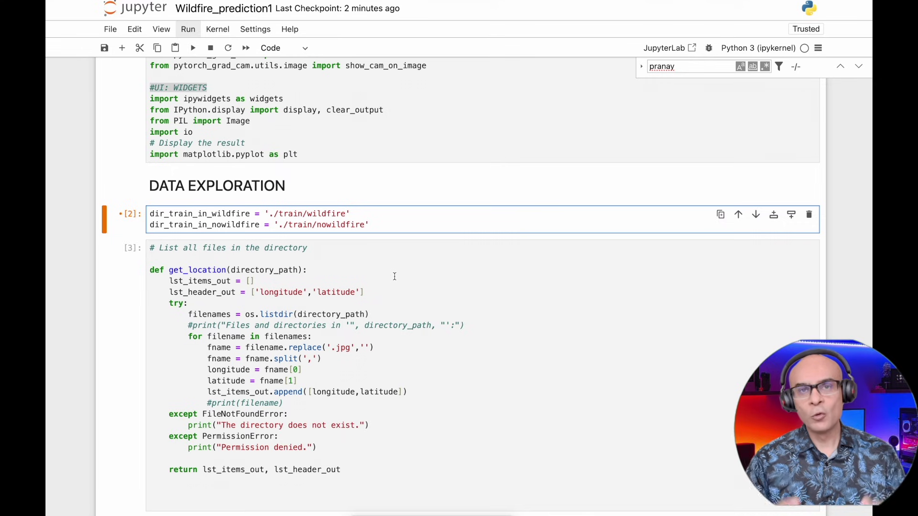
{"action": "left_click_drag", "start_coordinate": [394, 276], "coordinate": [374, 471]}
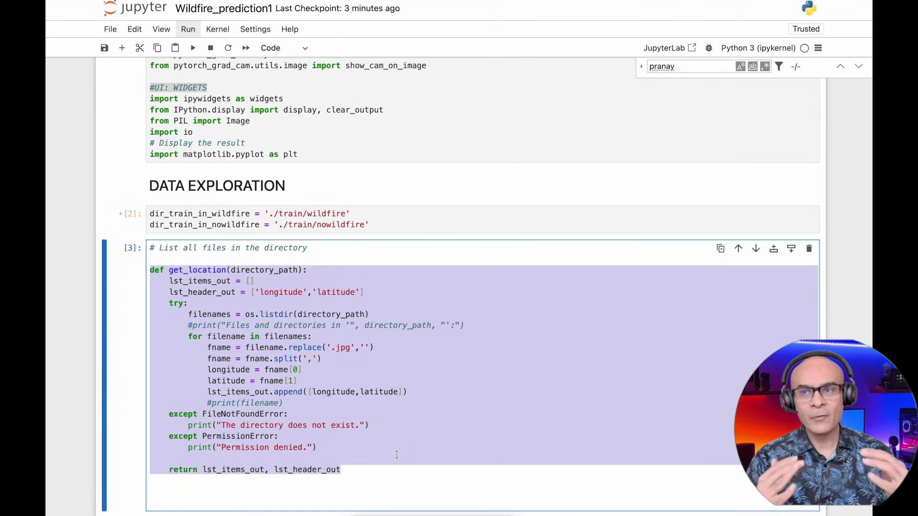
{"action": "left_click", "coordinate": [397, 454]}
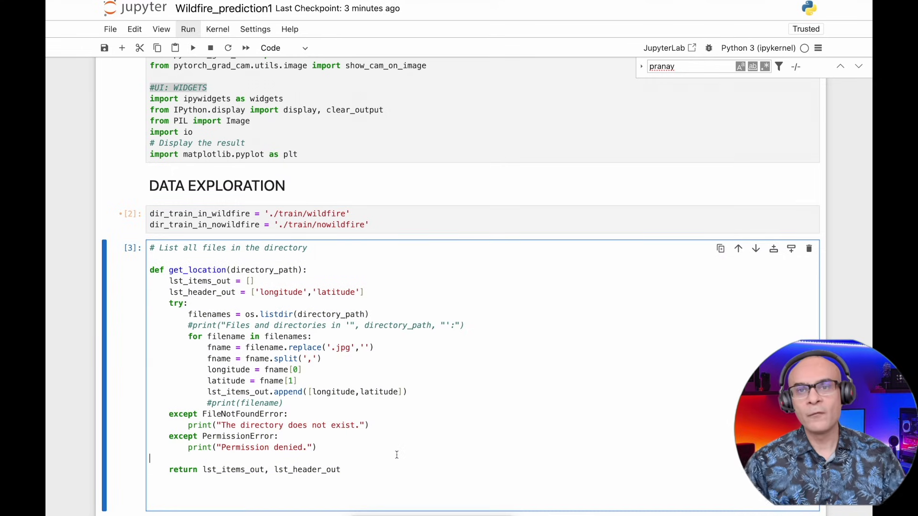
{"action": "scroll", "coordinate": [396, 454], "scroll_direction": "down", "scroll_amount": 5}
{"action": "left_click_drag", "start_coordinate": [149, 341], "coordinate": [221, 367]}
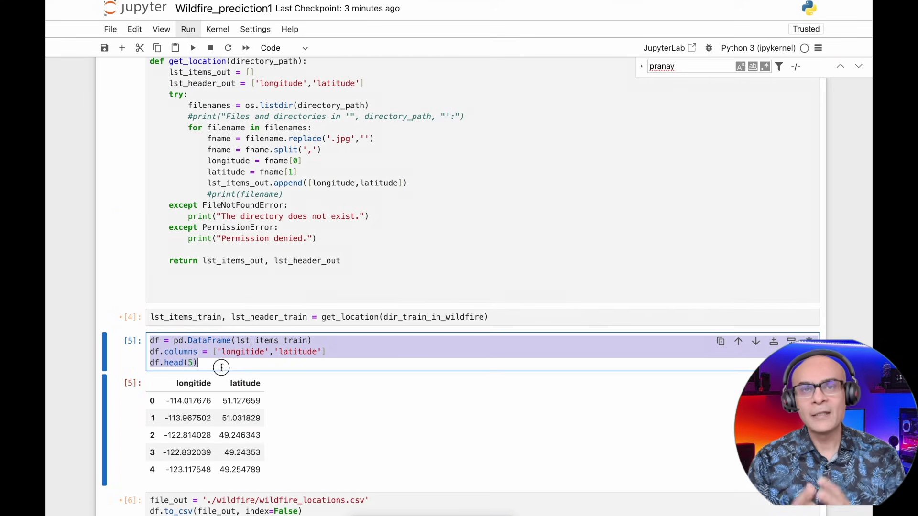
{"action": "left_click", "coordinate": [272, 369]}
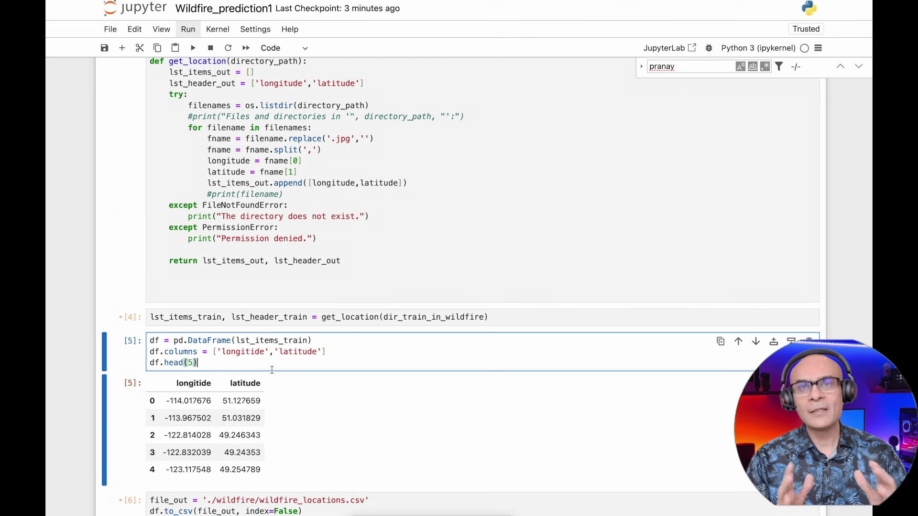
{"action": "left_click_drag", "start_coordinate": [150, 500], "coordinate": [370, 471]}
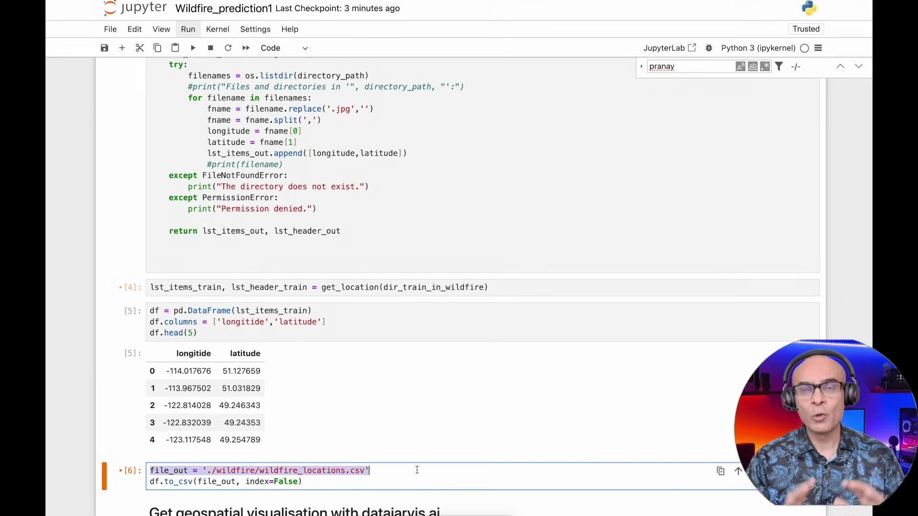
{"action": "left_click", "coordinate": [417, 470]}
{"action": "scroll", "coordinate": [416, 470], "scroll_direction": "down", "scroll_amount": 3}
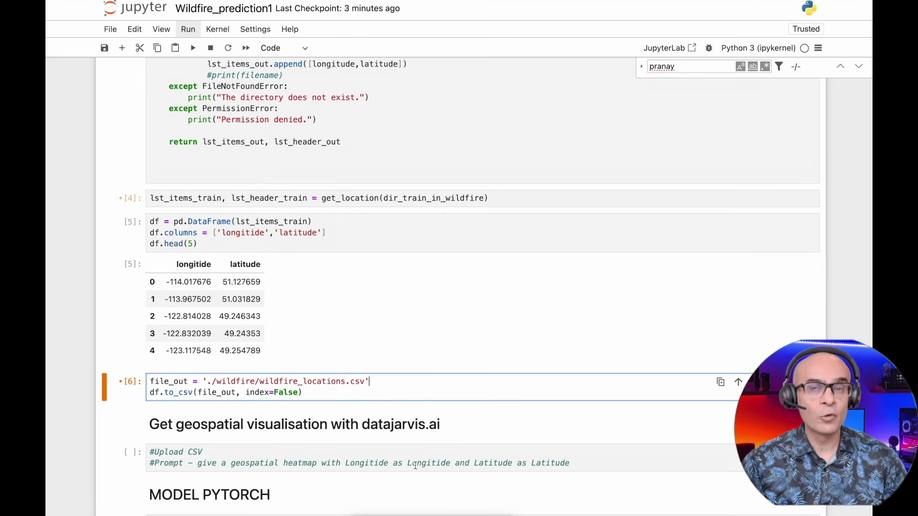
{"action": "scroll", "coordinate": [415, 465], "scroll_direction": "up", "scroll_amount": 1}
{"action": "scroll", "coordinate": [414, 466], "scroll_direction": "up", "scroll_amount": 1}
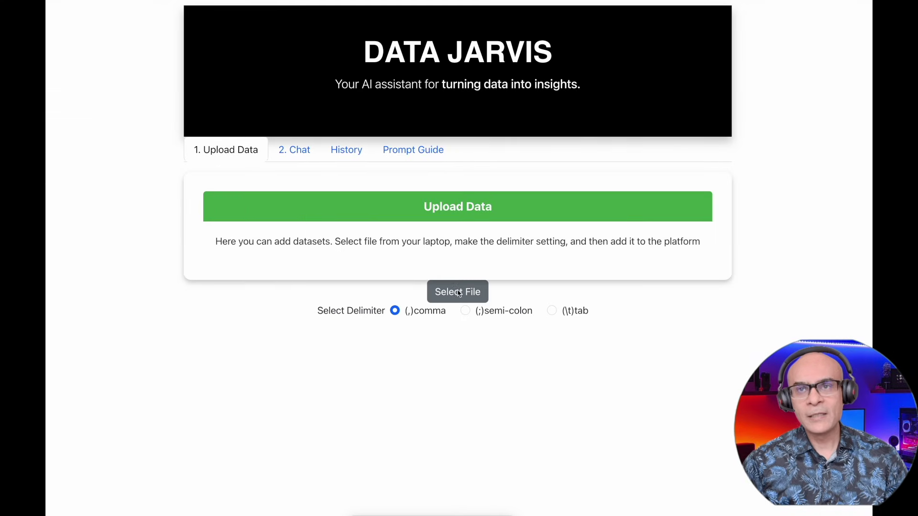
Add wildfire_locations.csv as a Data Jarvis datasource.
{"action": "left_click", "coordinate": [455, 291]}
{"action": "left_click", "coordinate": [471, 166]}
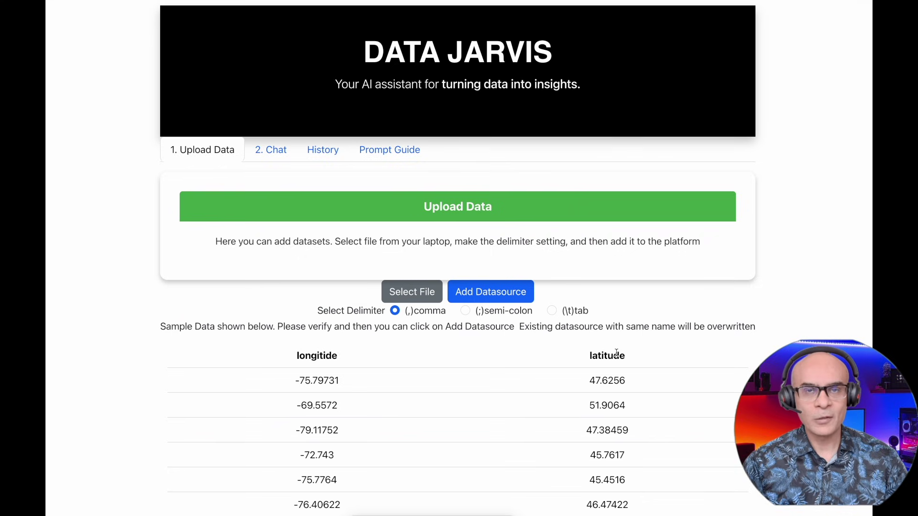
{"action": "left_click", "coordinate": [476, 291]}
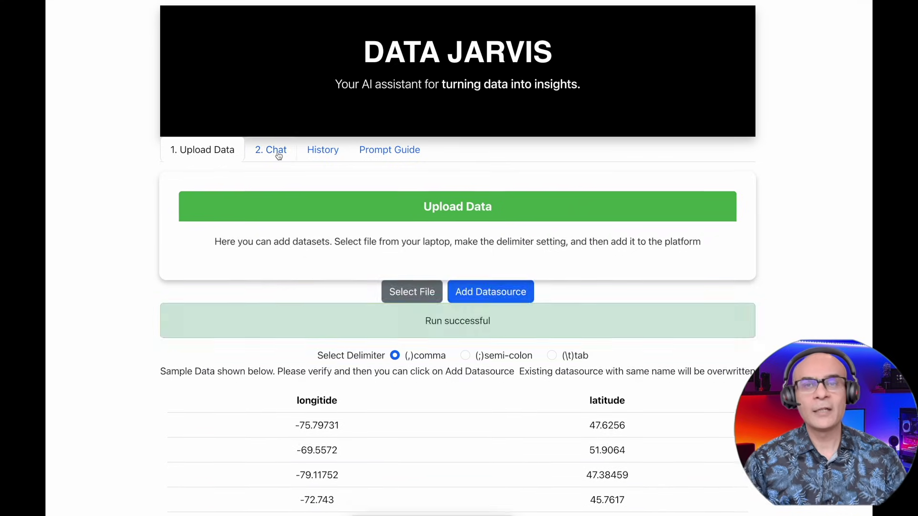
In Chat, select and preview wildfire_locations.csv, then request a longitude/latitude heatmap.
{"action": "left_click", "coordinate": [279, 153]}
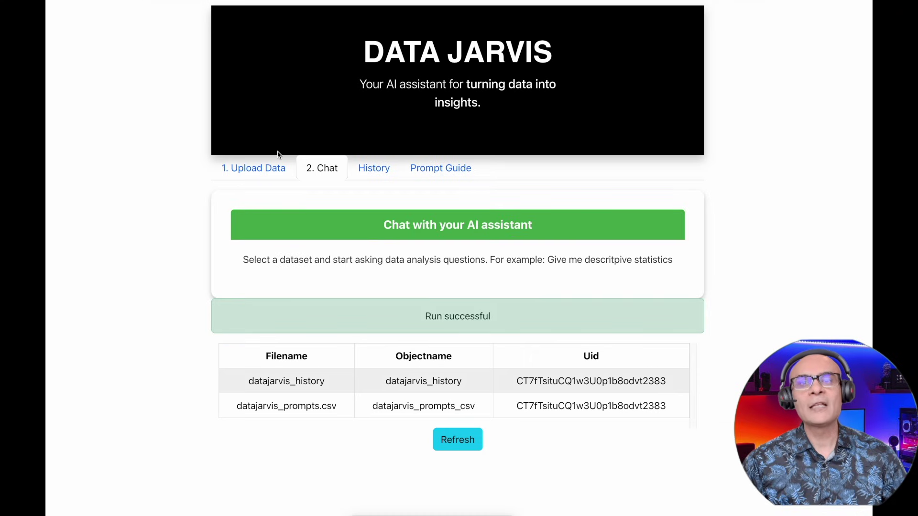
{"action": "left_click", "coordinate": [456, 439]}
{"action": "left_click", "coordinate": [302, 431]}
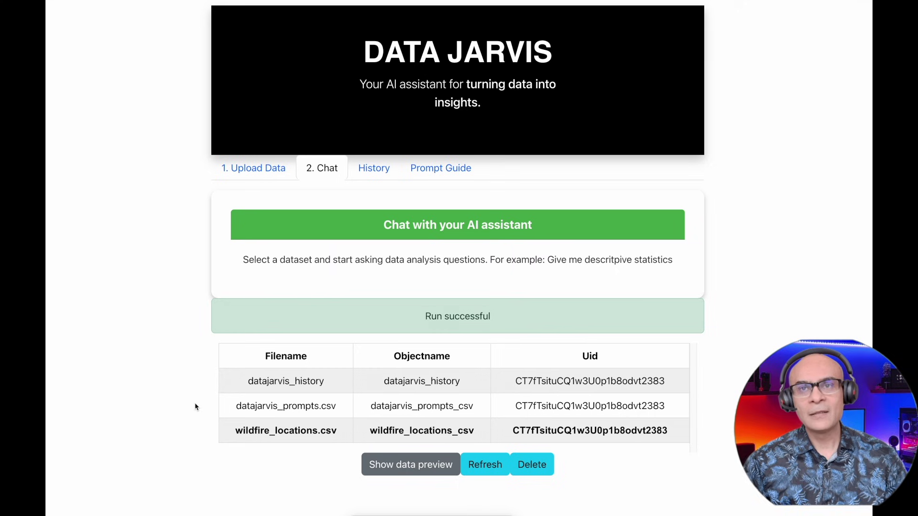
{"action": "scroll", "coordinate": [195, 406], "scroll_direction": "down", "scroll_amount": 3}
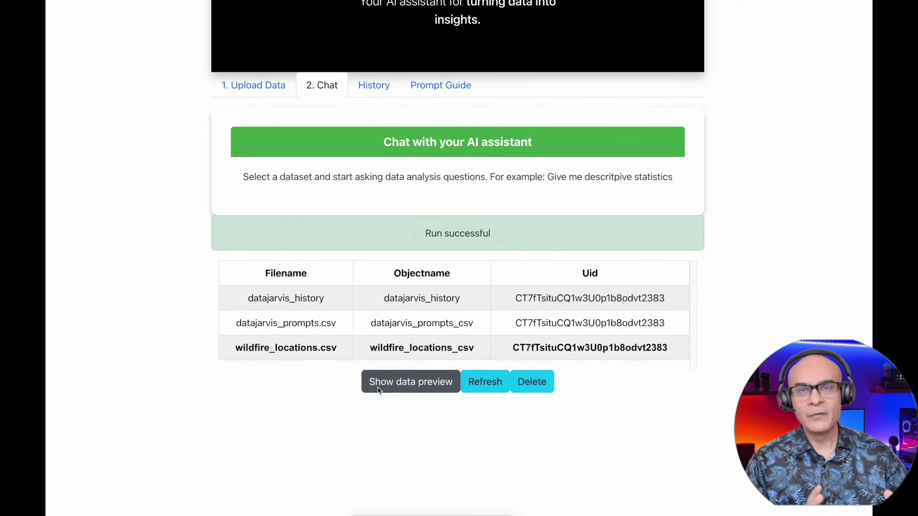
{"action": "left_click", "coordinate": [402, 382]}
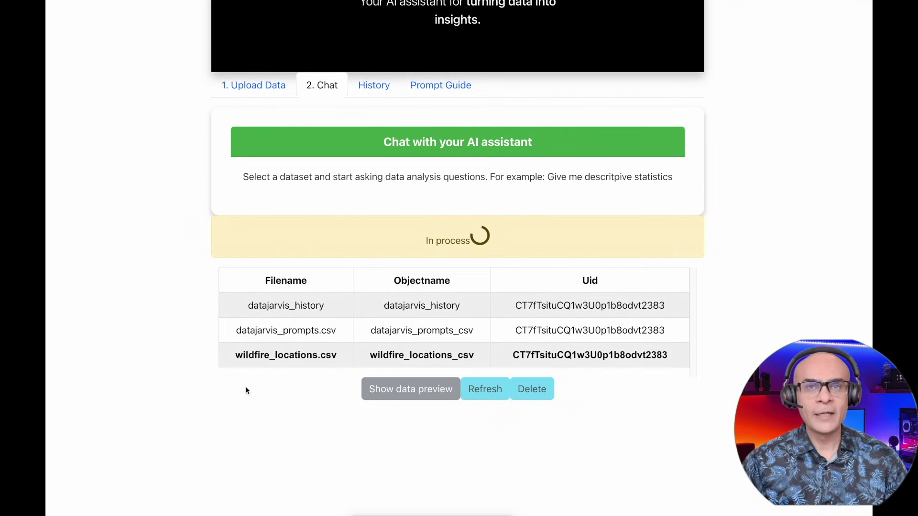
{"action": "scroll", "coordinate": [198, 388], "scroll_direction": "down", "scroll_amount": 2}
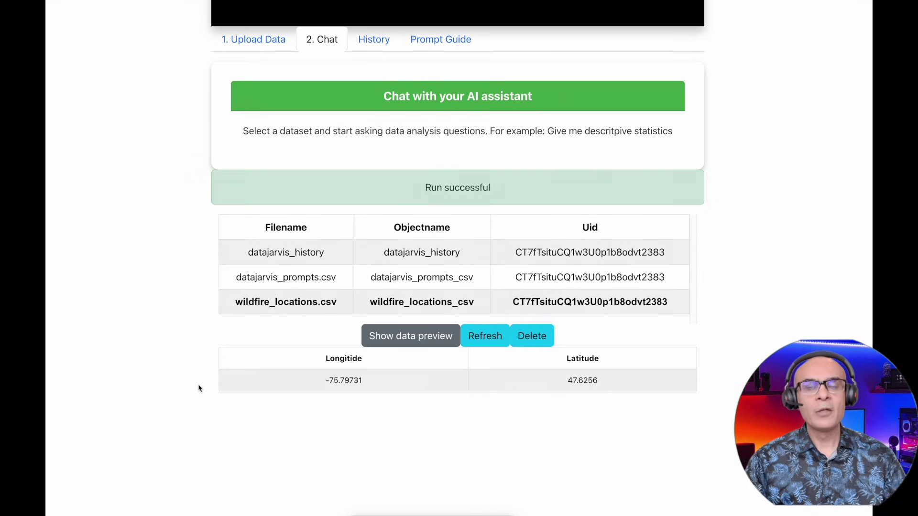
{"action": "scroll", "coordinate": [198, 387], "scroll_direction": "down", "scroll_amount": 3}
{"action": "type", "text": "Give me a "}
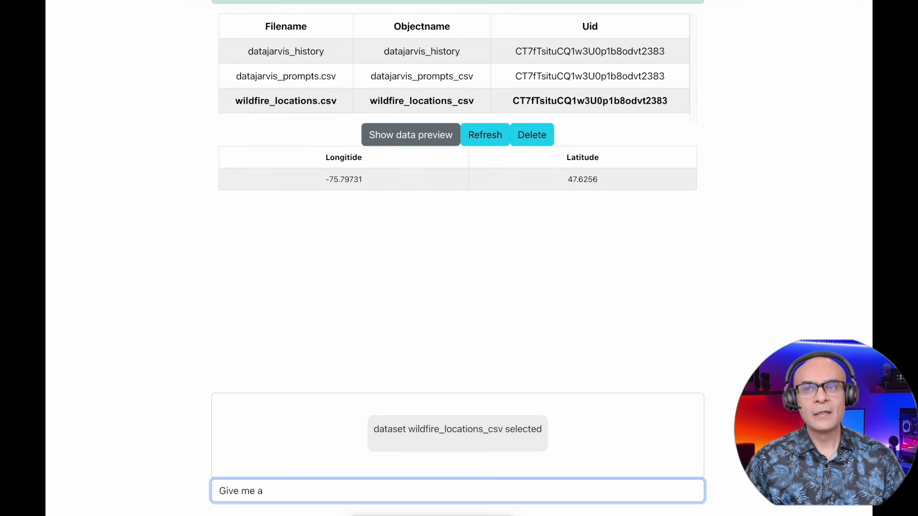
{"action": "type", "text": "geospat"}
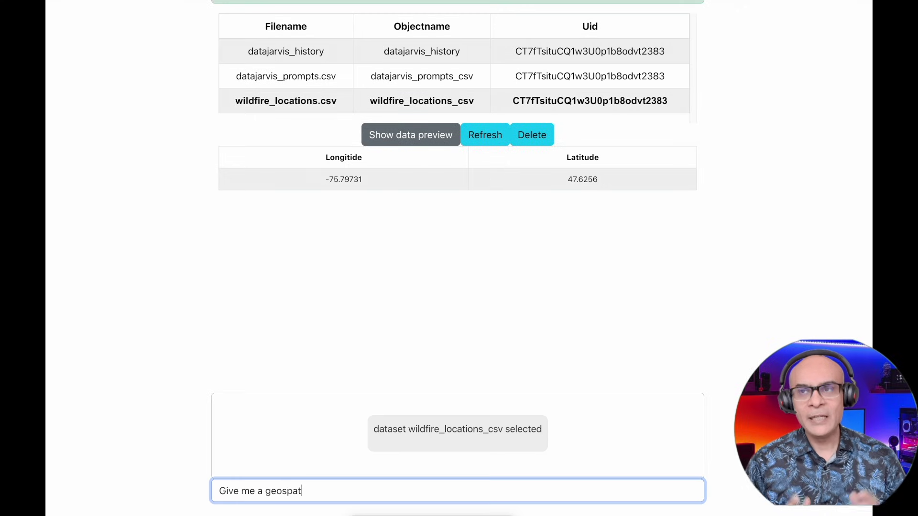
{"action": "type", "text": "ial heat"}
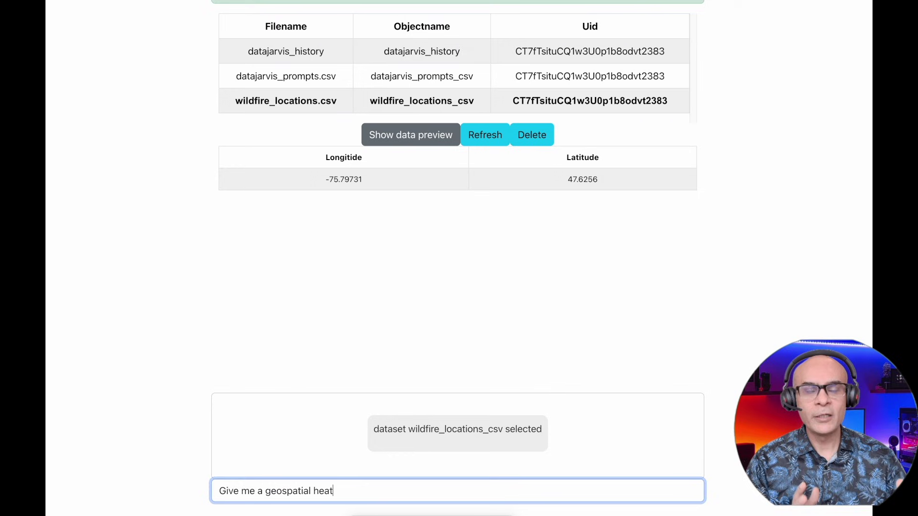
{"action": "type", "text": "map with Longitude as longitude and latitude as latitude"}
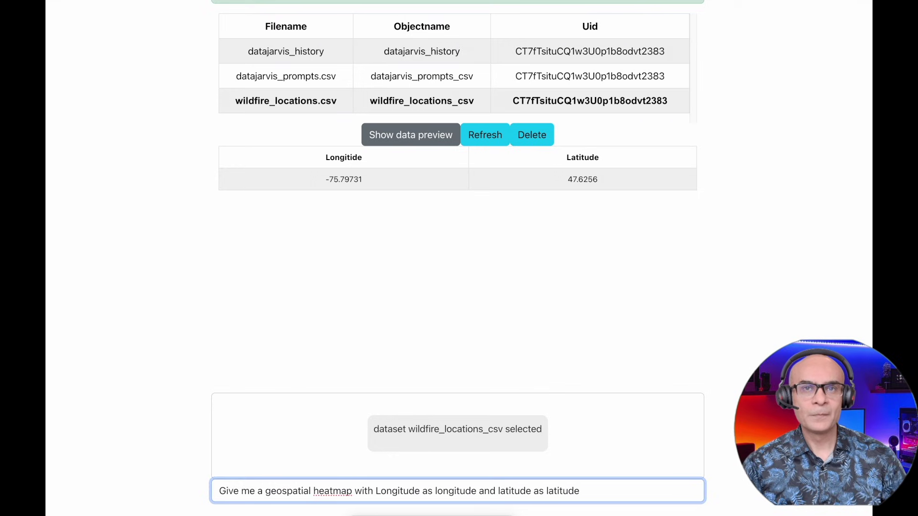
{"action": "key", "text": "Return"}
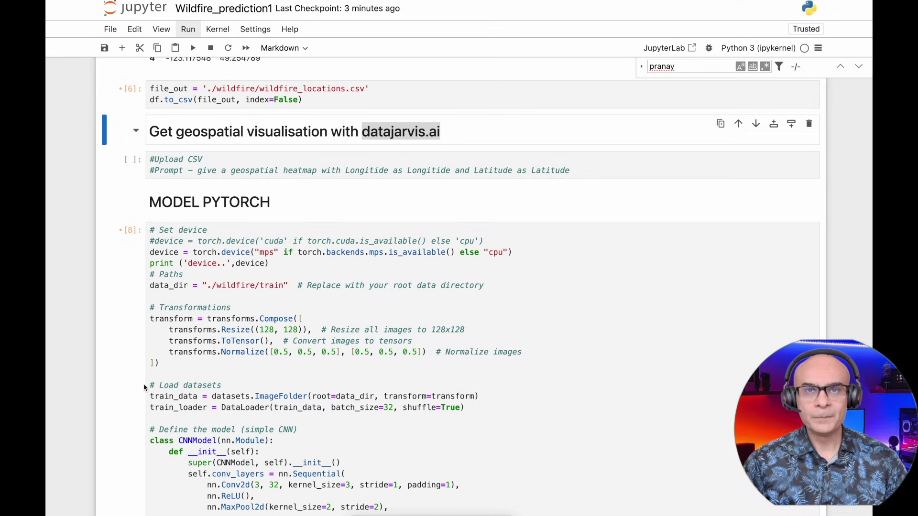
{"action": "scroll", "coordinate": [143, 384], "scroll_direction": "down", "scroll_amount": 1}
{"action": "scroll", "coordinate": [144, 384], "scroll_direction": "down", "scroll_amount": 2}
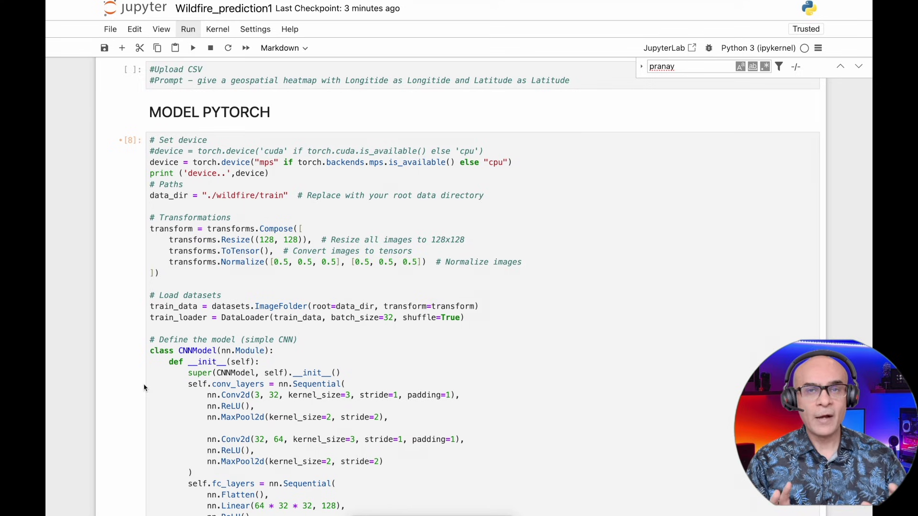
{"action": "left_click_drag", "start_coordinate": [150, 162], "coordinate": [514, 162]}
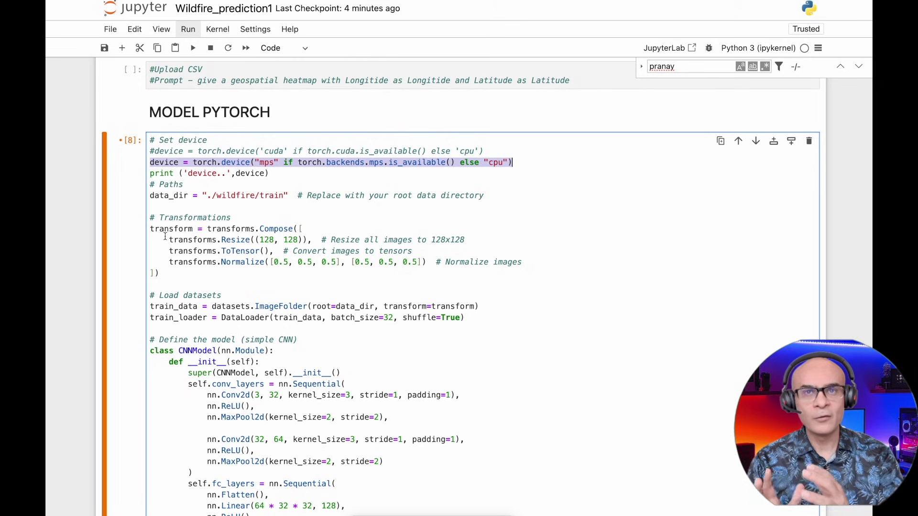
{"action": "mouse_move", "coordinate": [150, 216]}
{"action": "left_mouse_down"}
{"action": "mouse_move", "coordinate": [154, 267]}
{"action": "mouse_move", "coordinate": [164, 280]}
{"action": "left_mouse_up"}
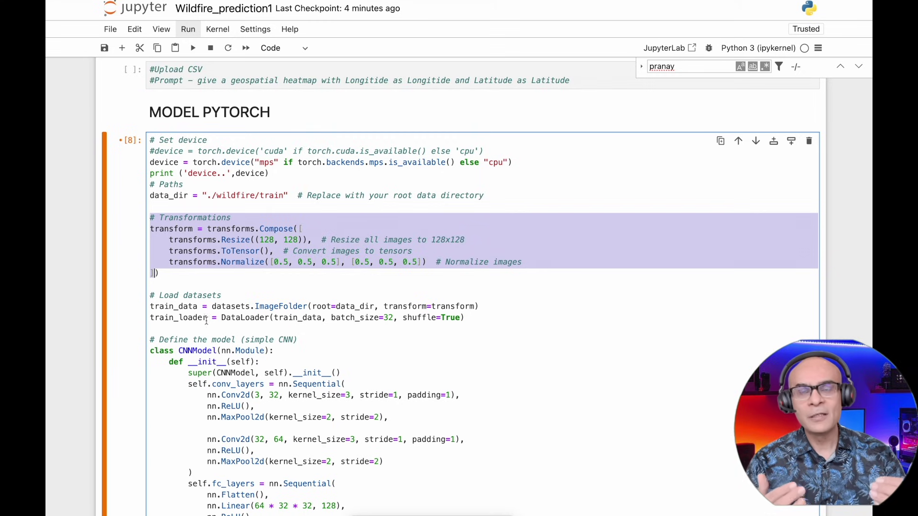
{"action": "left_click_drag", "start_coordinate": [150, 318], "coordinate": [486, 315]}
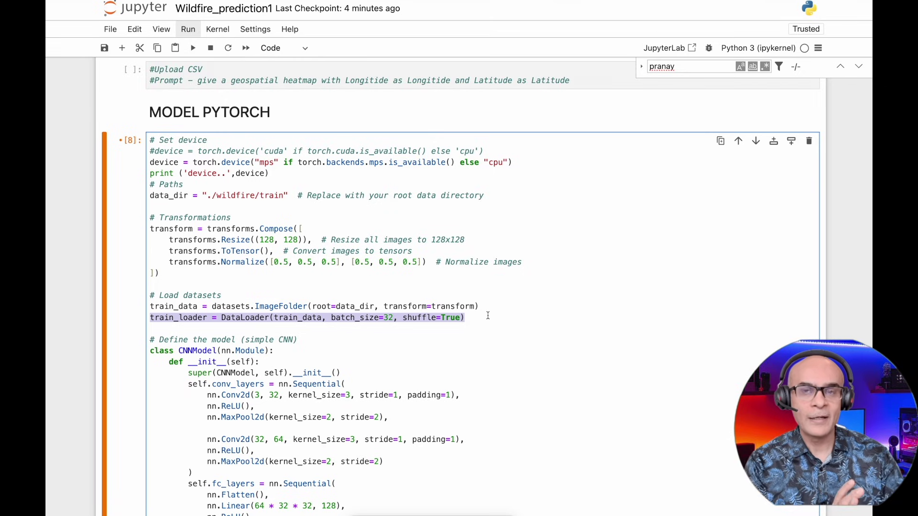
{"action": "scroll", "coordinate": [487, 316], "scroll_direction": "down", "scroll_amount": 2}
{"action": "scroll", "coordinate": [488, 316], "scroll_direction": "down", "scroll_amount": 2}
{"action": "scroll", "coordinate": [487, 316], "scroll_direction": "down", "scroll_amount": 1}
{"action": "scroll", "coordinate": [488, 316], "scroll_direction": "down", "scroll_amount": 1}
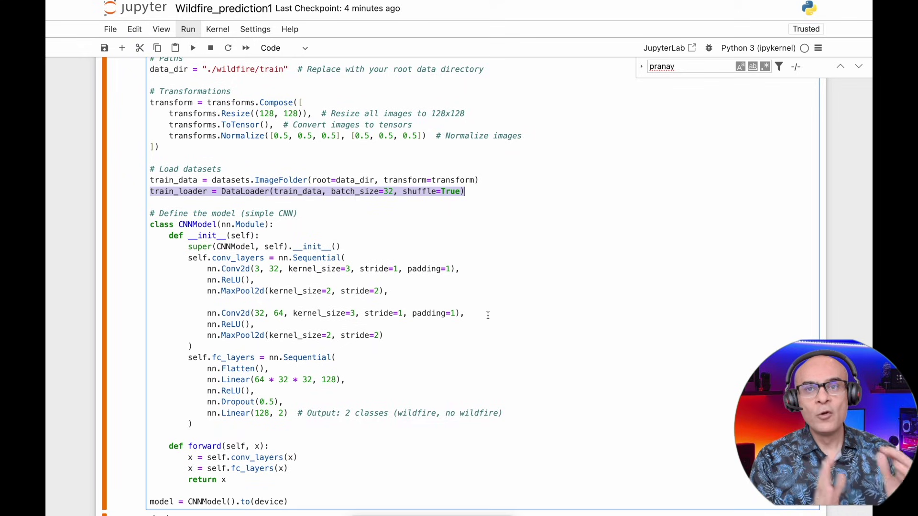
{"action": "scroll", "coordinate": [479, 310], "scroll_direction": "down", "scroll_amount": 1}
{"action": "left_click", "coordinate": [152, 204]}
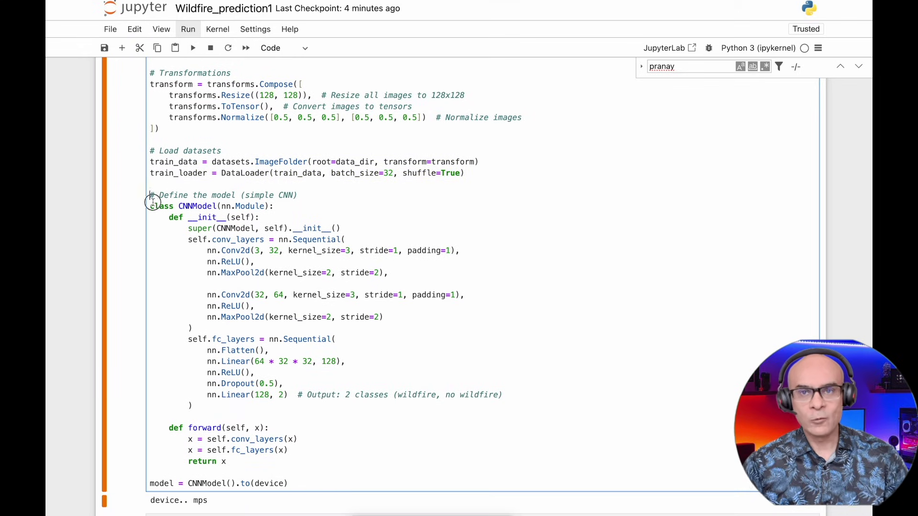
{"action": "left_click_drag", "start_coordinate": [152, 204], "coordinate": [332, 485]}
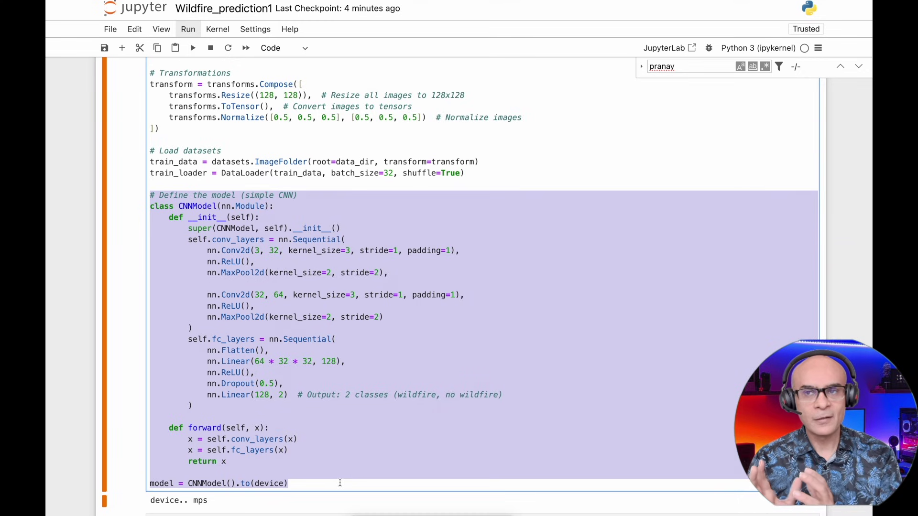
{"action": "left_click", "coordinate": [340, 484]}
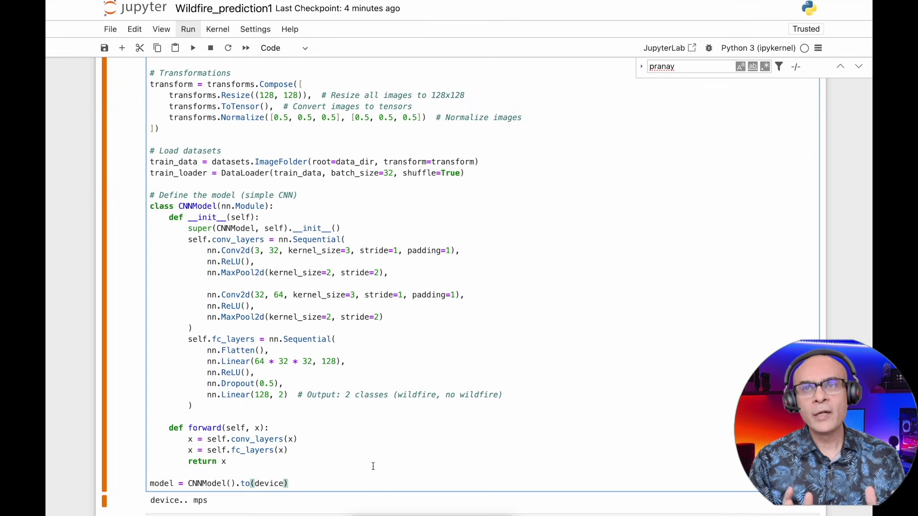
{"action": "scroll", "coordinate": [373, 467], "scroll_direction": "down", "scroll_amount": 3}
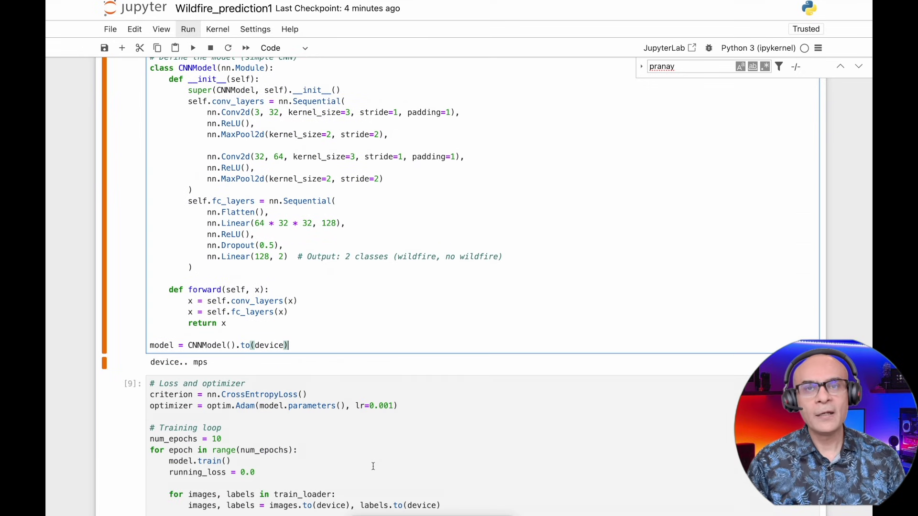
{"action": "scroll", "coordinate": [372, 466], "scroll_direction": "down", "scroll_amount": 2}
{"action": "scroll", "coordinate": [373, 466], "scroll_direction": "down", "scroll_amount": 2}
{"action": "scroll", "coordinate": [373, 466], "scroll_direction": "down", "scroll_amount": 2}
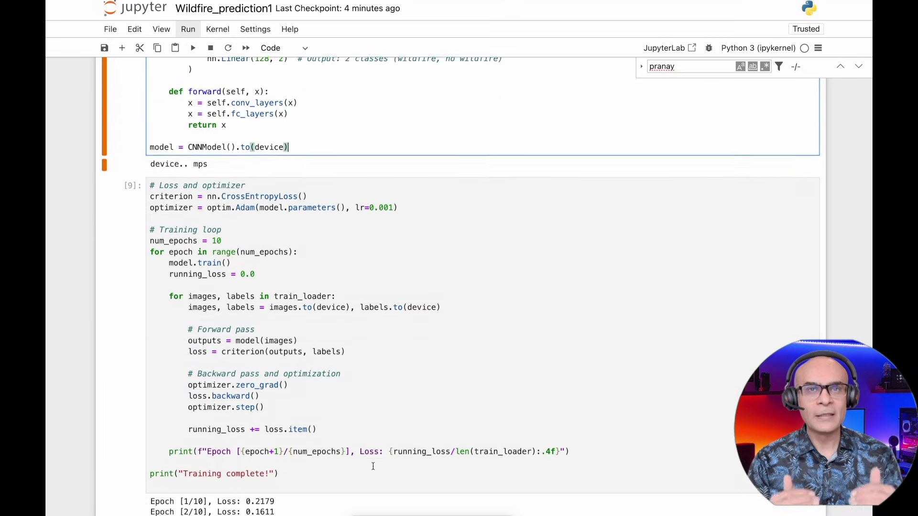
{"action": "scroll", "coordinate": [373, 466], "scroll_direction": "down", "scroll_amount": 2}
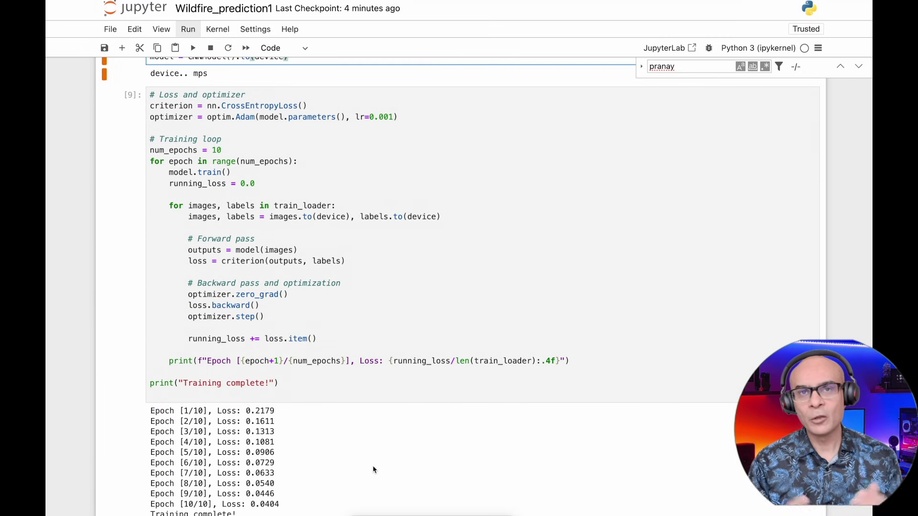
{"action": "scroll", "coordinate": [372, 467], "scroll_direction": "down", "scroll_amount": 1}
{"action": "scroll", "coordinate": [373, 470], "scroll_direction": "up", "scroll_amount": 1}
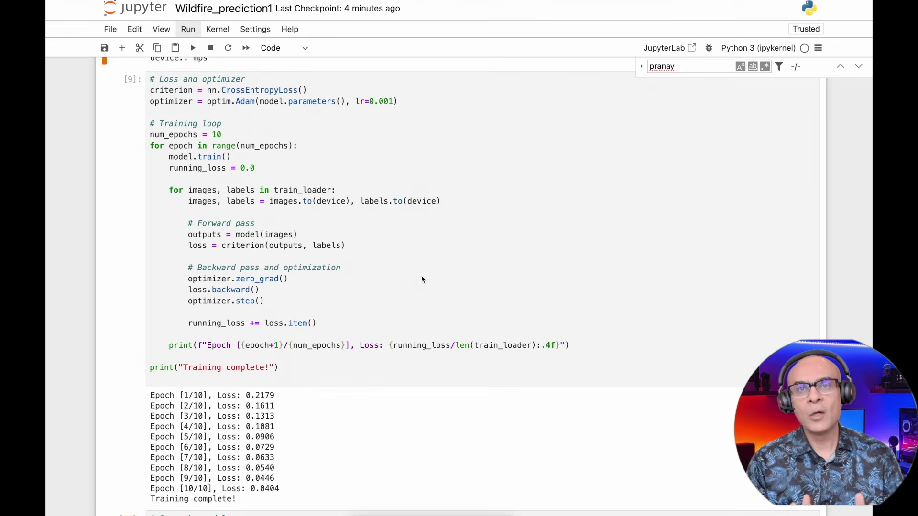
Select the training loop cell, whose ten epochs drop loss from 0.2179 to 0.0404.
{"action": "left_click", "coordinate": [279, 288]}
{"action": "scroll", "coordinate": [281, 289], "scroll_direction": "down", "scroll_amount": 2}
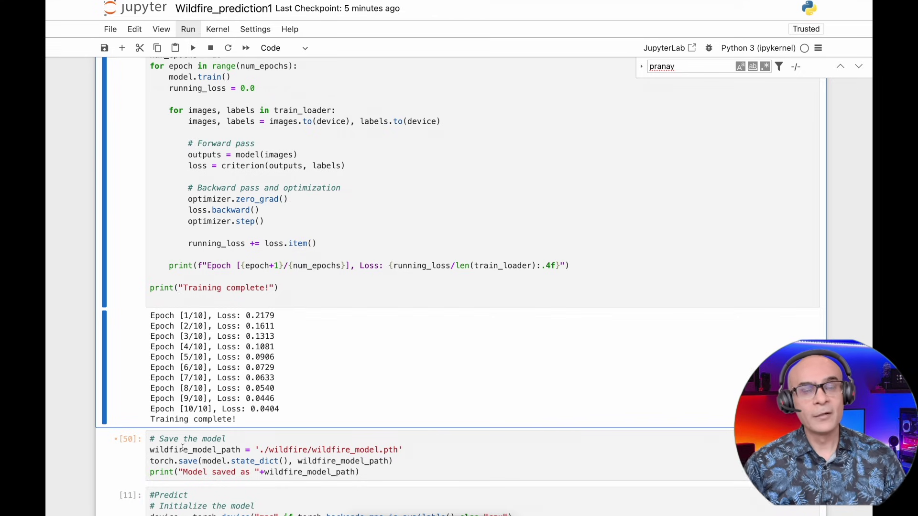
{"action": "scroll", "coordinate": [386, 470], "scroll_direction": "down", "scroll_amount": 10}
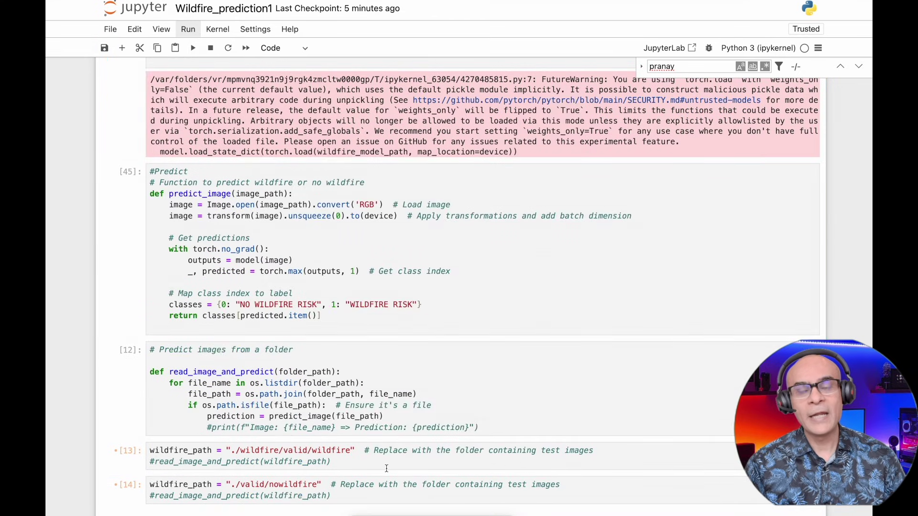
{"action": "scroll", "coordinate": [385, 470], "scroll_direction": "down", "scroll_amount": 1}
{"action": "scroll", "coordinate": [386, 472], "scroll_direction": "down", "scroll_amount": 1}
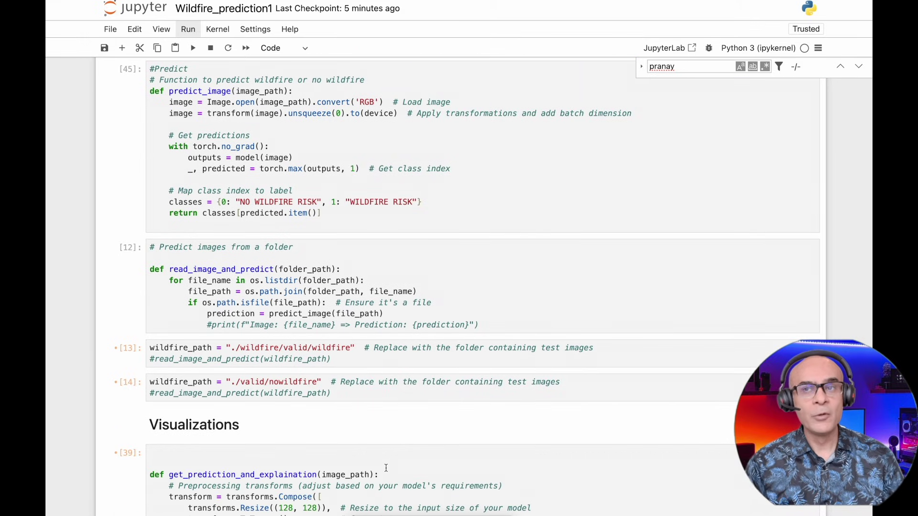
{"action": "scroll", "coordinate": [386, 469], "scroll_direction": "down", "scroll_amount": 5}
{"action": "left_click_drag", "start_coordinate": [169, 455], "coordinate": [467, 456]}
Place the cursor on the GradCAM initialization line in cell [39].
{"action": "left_click", "coordinate": [490, 453]}
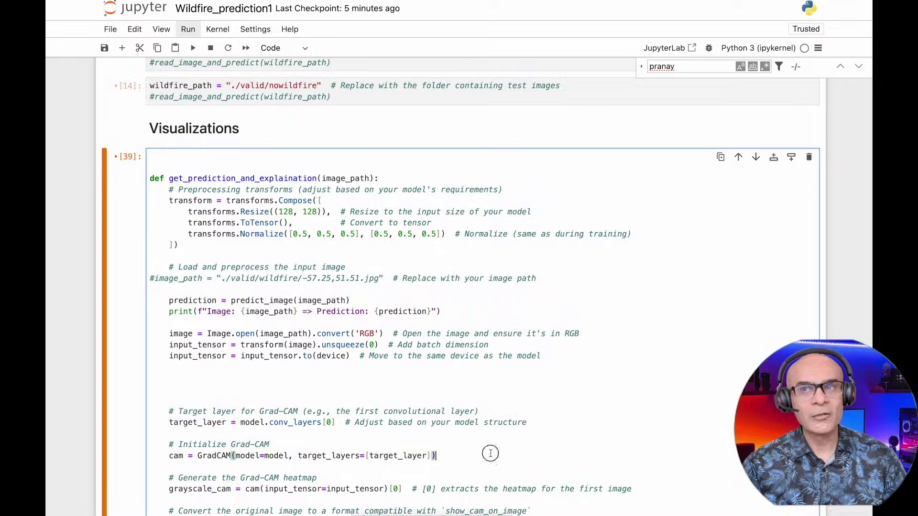
{"action": "scroll", "coordinate": [490, 453], "scroll_direction": "down", "scroll_amount": 1}
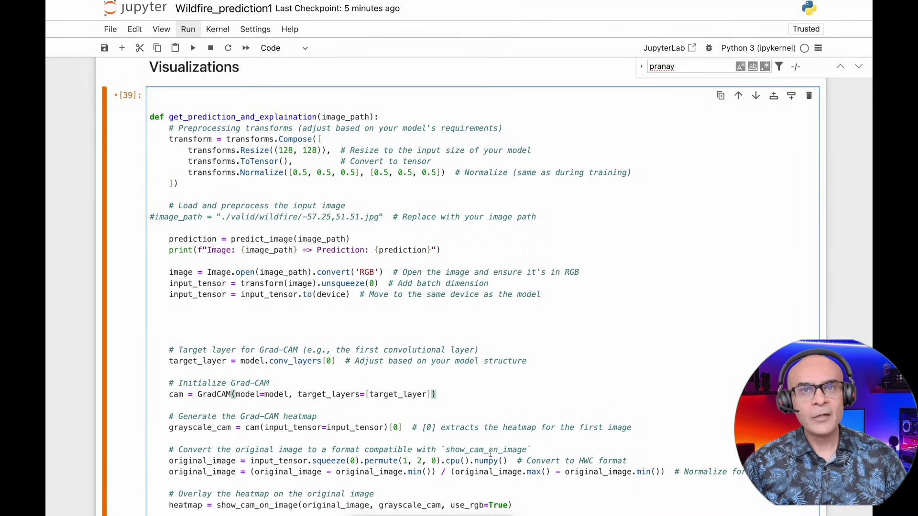
{"action": "scroll", "coordinate": [490, 453], "scroll_direction": "down", "scroll_amount": 1}
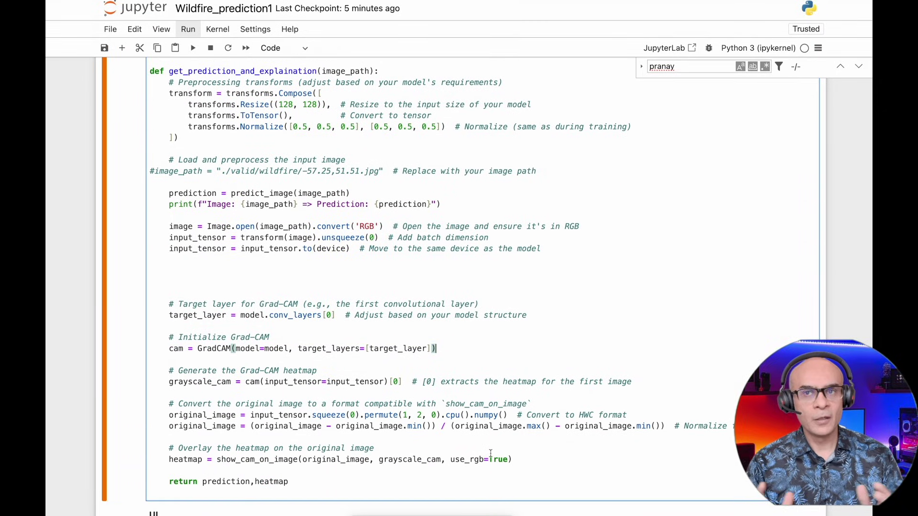
{"action": "scroll", "coordinate": [491, 453], "scroll_direction": "down", "scroll_amount": 1}
{"action": "scroll", "coordinate": [491, 455], "scroll_direction": "down", "scroll_amount": 1}
{"action": "scroll", "coordinate": [491, 457], "scroll_direction": "down", "scroll_amount": 1}
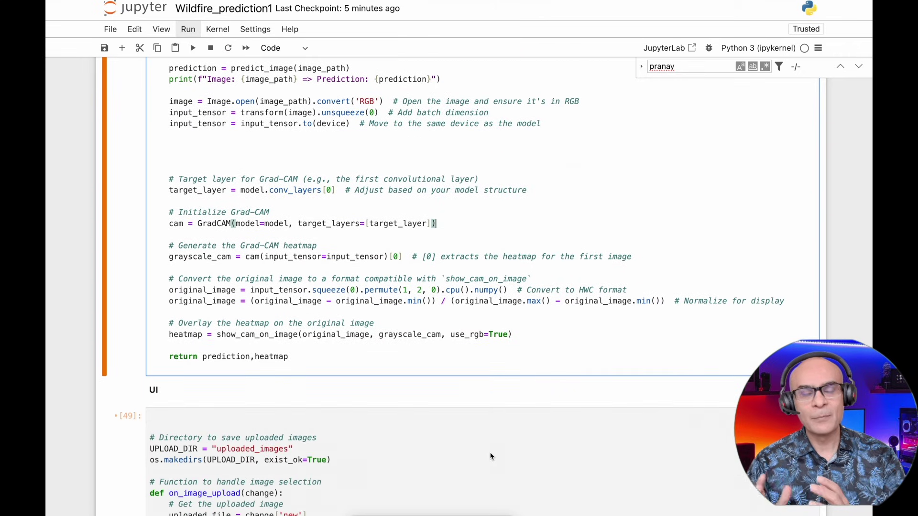
{"action": "scroll", "coordinate": [490, 455], "scroll_direction": "down", "scroll_amount": 1}
{"action": "scroll", "coordinate": [491, 454], "scroll_direction": "down", "scroll_amount": 1}
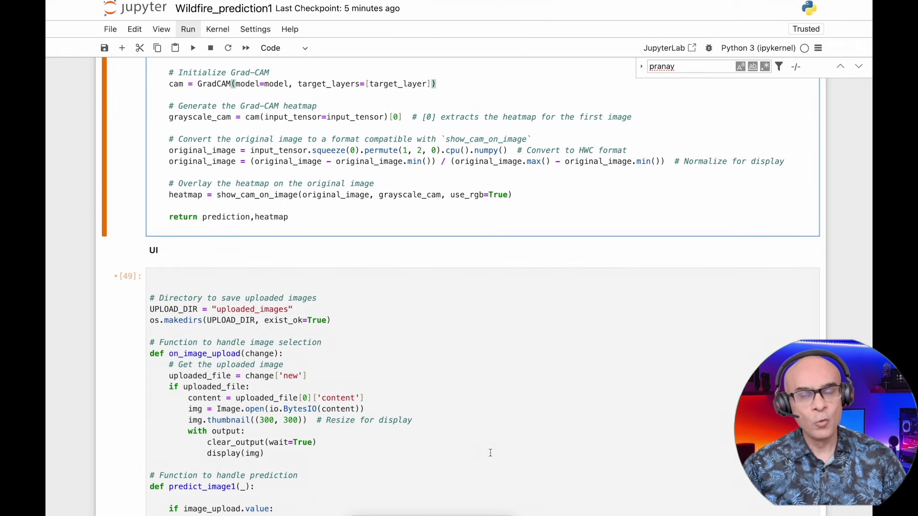
{"action": "scroll", "coordinate": [491, 453], "scroll_direction": "down", "scroll_amount": 1}
{"action": "scroll", "coordinate": [490, 453], "scroll_direction": "down", "scroll_amount": 1}
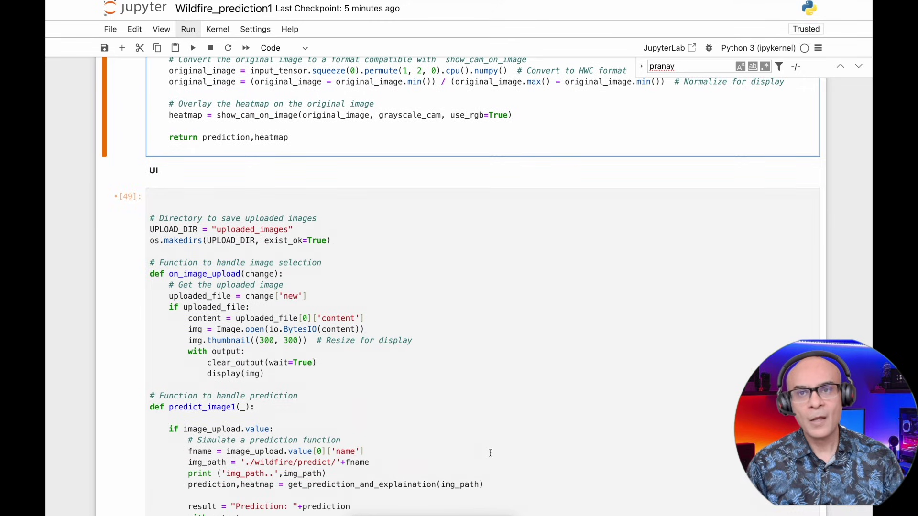
{"action": "scroll", "coordinate": [489, 452], "scroll_direction": "down", "scroll_amount": 1}
{"action": "scroll", "coordinate": [490, 453], "scroll_direction": "down", "scroll_amount": 1}
{"action": "scroll", "coordinate": [490, 453], "scroll_direction": "down", "scroll_amount": 1}
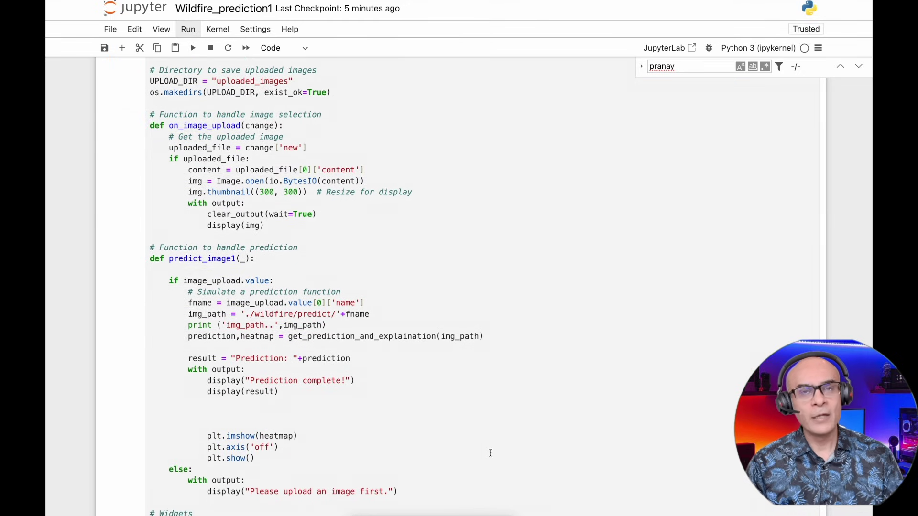
{"action": "scroll", "coordinate": [490, 452], "scroll_direction": "down", "scroll_amount": 2}
{"action": "scroll", "coordinate": [490, 453], "scroll_direction": "down", "scroll_amount": 2}
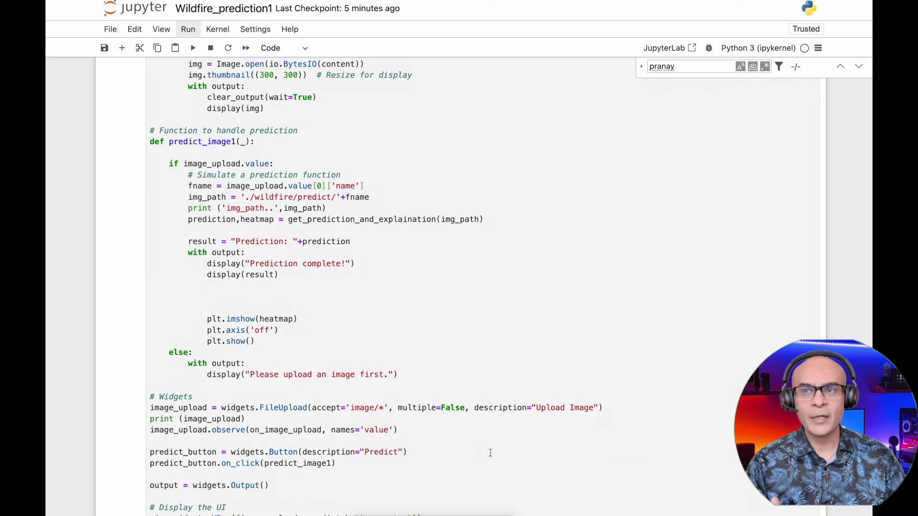
{"action": "scroll", "coordinate": [490, 452], "scroll_direction": "down", "scroll_amount": 2}
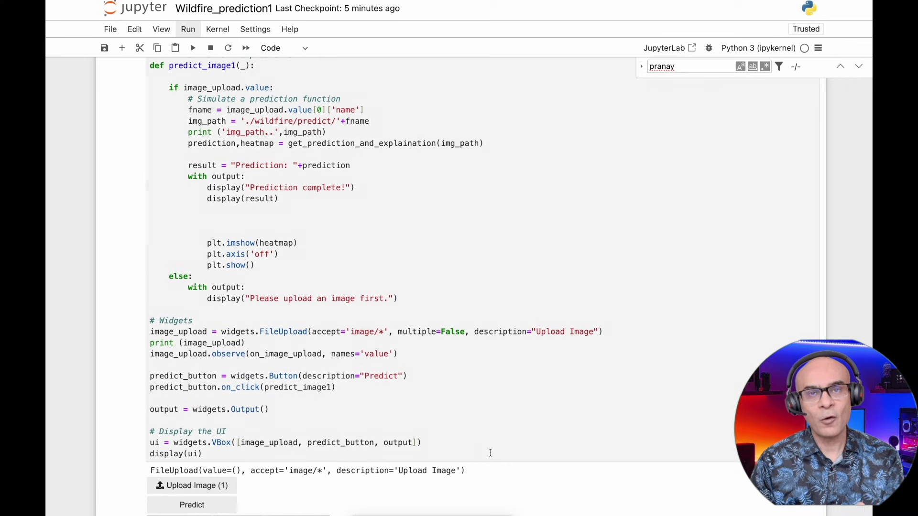
{"action": "scroll", "coordinate": [489, 452], "scroll_direction": "down", "scroll_amount": 2}
{"action": "scroll", "coordinate": [491, 456], "scroll_direction": "down", "scroll_amount": 2}
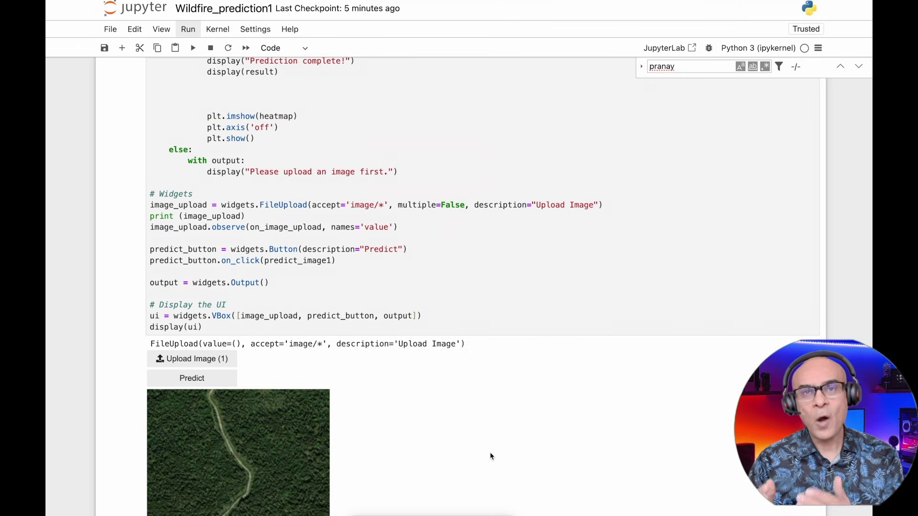
{"action": "scroll", "coordinate": [491, 456], "scroll_direction": "down", "scroll_amount": 2}
{"action": "scroll", "coordinate": [491, 456], "scroll_direction": "down", "scroll_amount": 2}
{"action": "scroll", "coordinate": [491, 456], "scroll_direction": "down", "scroll_amount": 1}
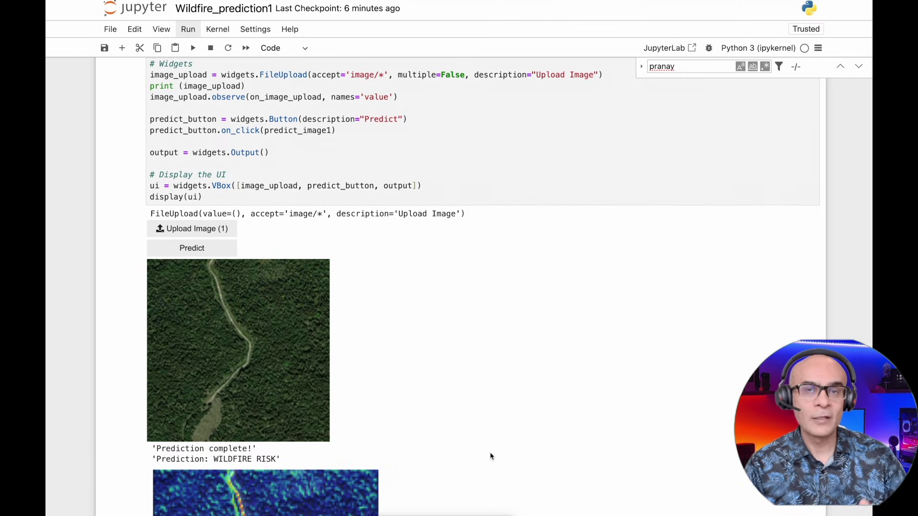
{"action": "scroll", "coordinate": [490, 456], "scroll_direction": "down", "scroll_amount": 2}
{"action": "scroll", "coordinate": [490, 456], "scroll_direction": "down", "scroll_amount": 2}
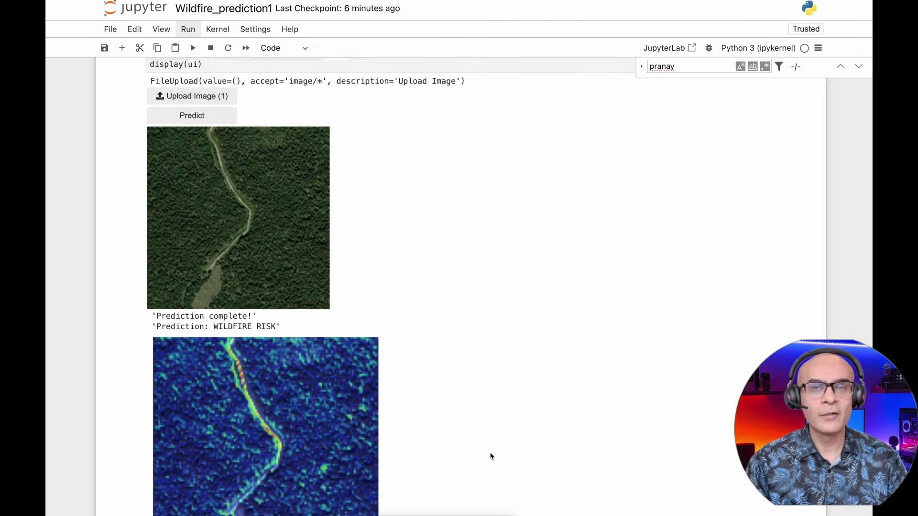
{"action": "scroll", "coordinate": [491, 456], "scroll_direction": "down", "scroll_amount": 1}
{"action": "scroll", "coordinate": [491, 456], "scroll_direction": "down", "scroll_amount": 1}
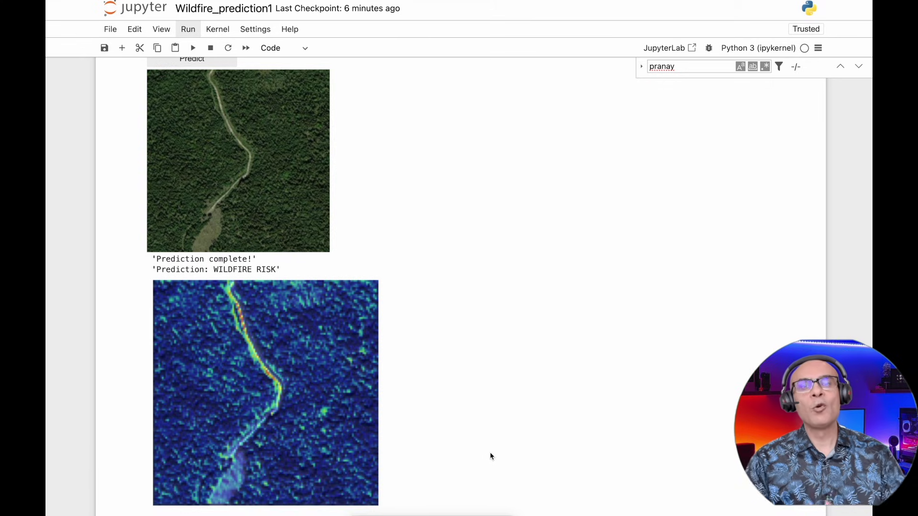